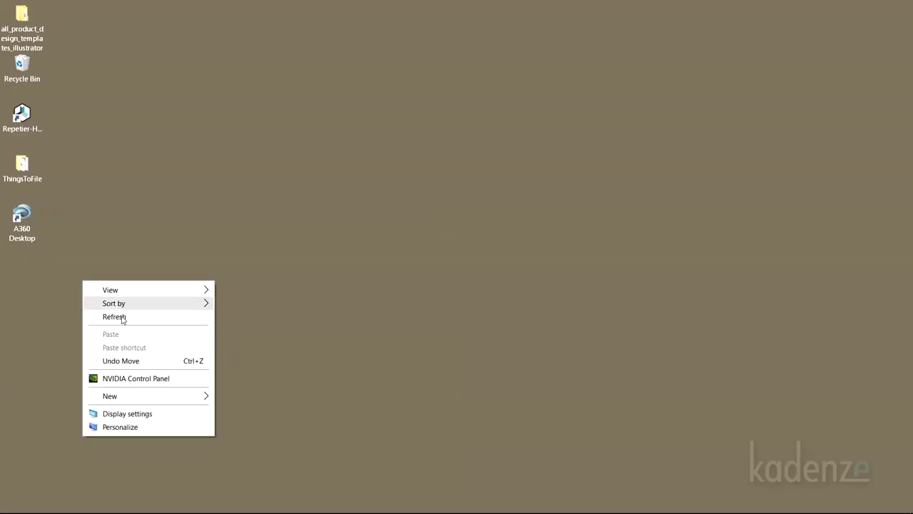
Add a new desktop folder named 'Digital Fabrication'
mouse_move(126, 399)
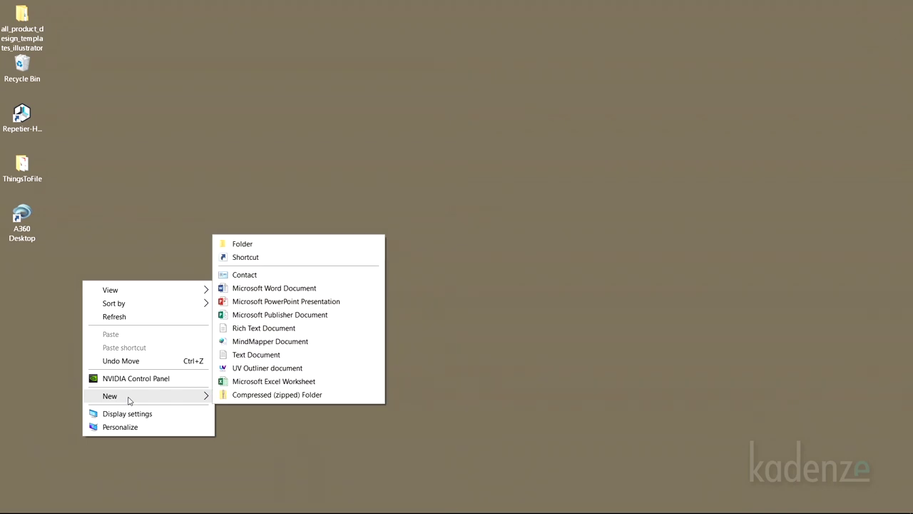
click(241, 244)
text(Digital Fabrication)
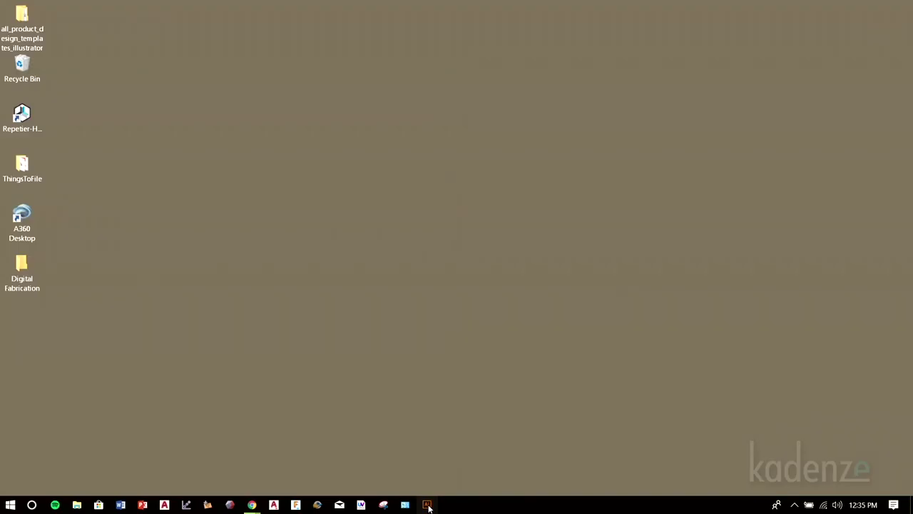
Launch Adobe Illustrator from its taskbar icon, leaving the empty workspace with no document
click(427, 505)
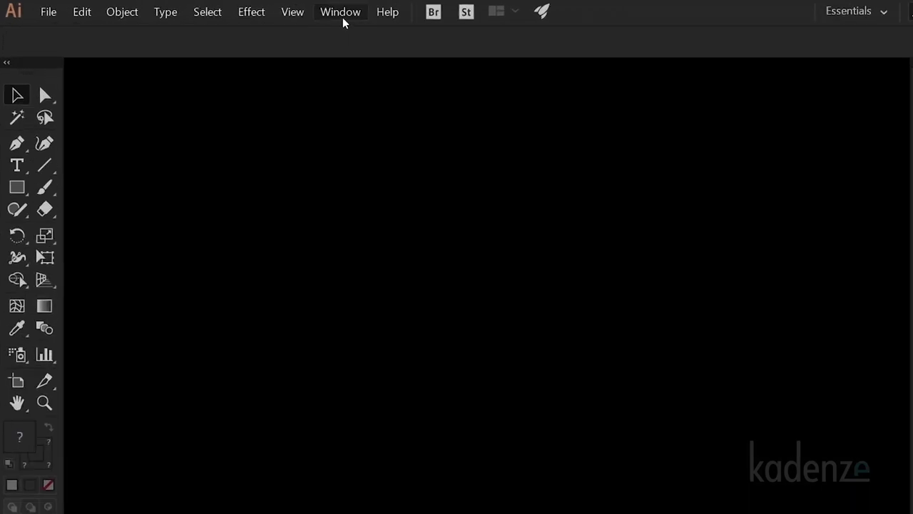
Reset Essentials, switch to the Tracing workspace, then reset Tracing to its default layout
click(269, 12)
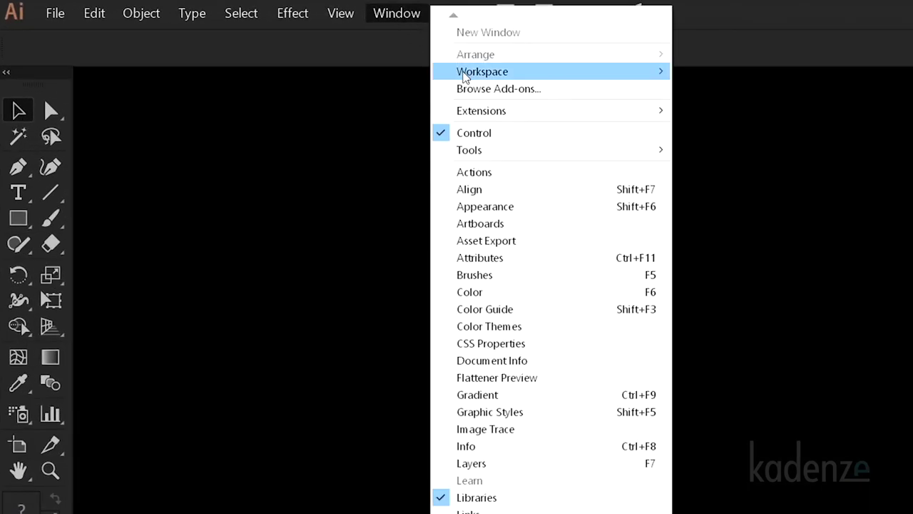
mouse_move(669, 71)
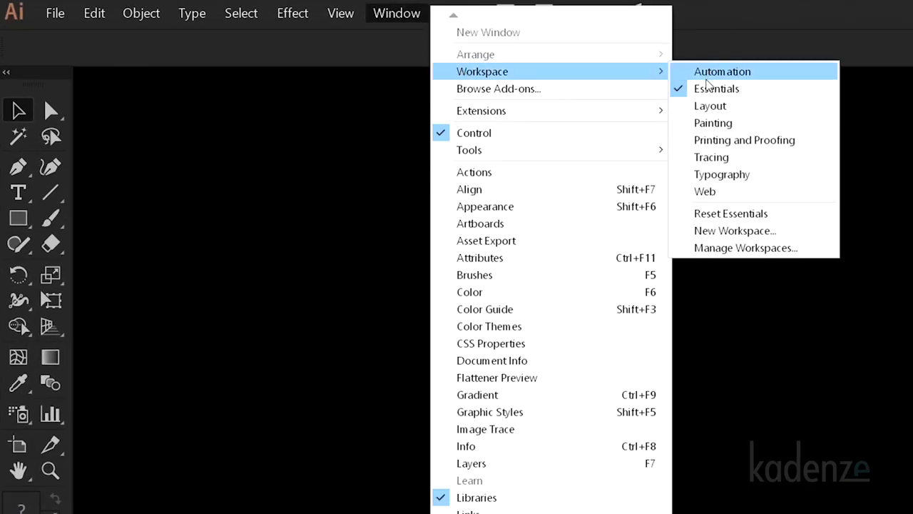
click(739, 219)
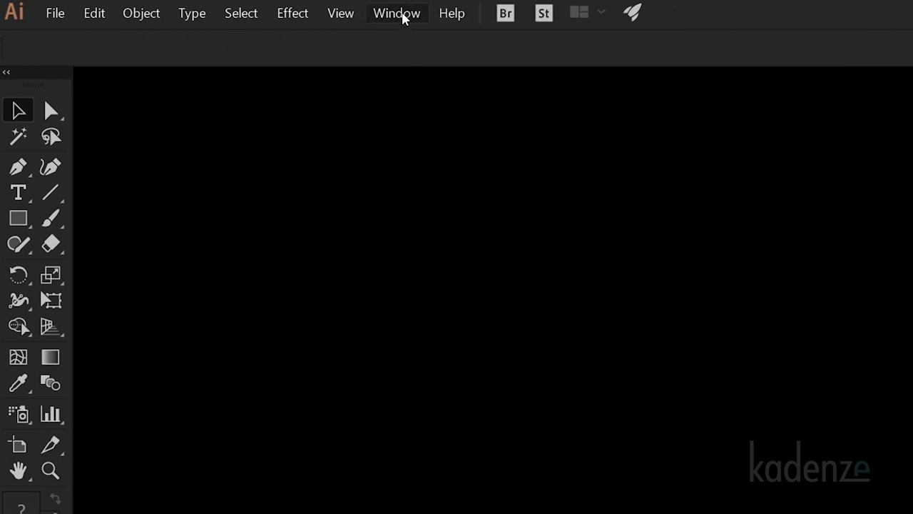
click(397, 14)
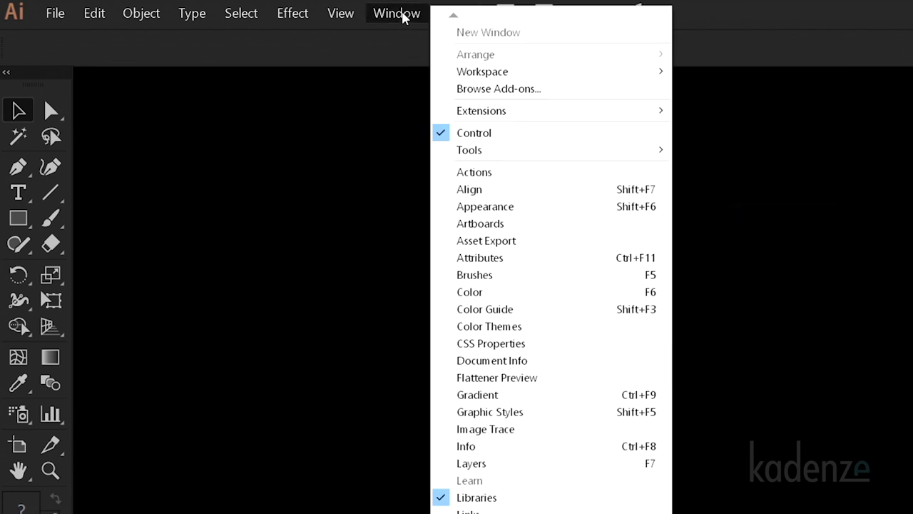
mouse_move(618, 78)
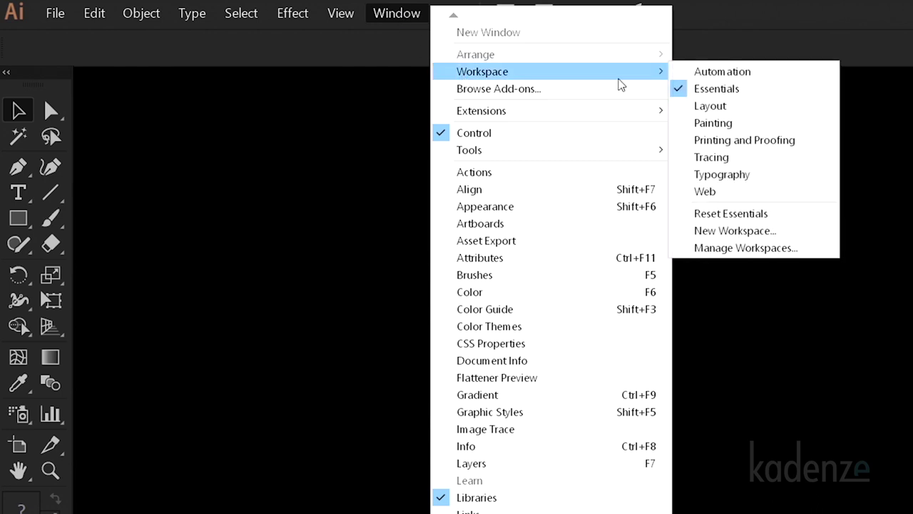
click(735, 161)
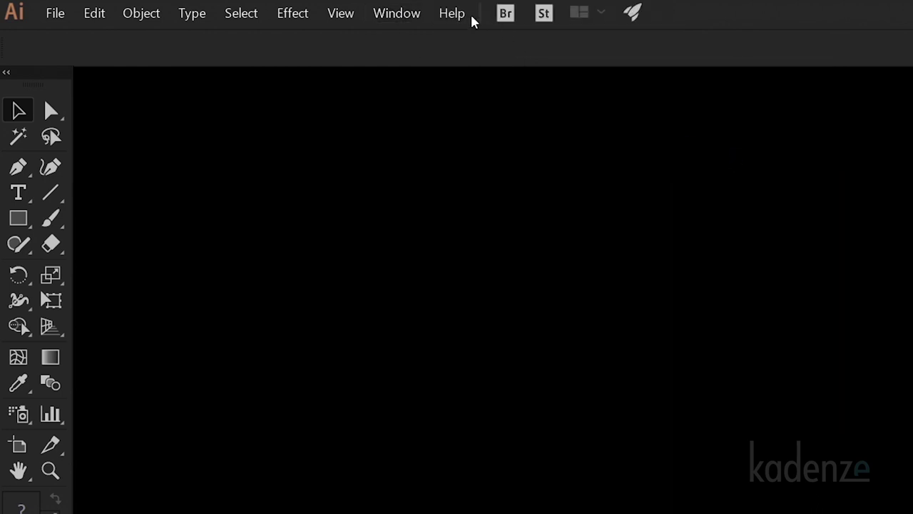
click(397, 17)
mouse_move(473, 69)
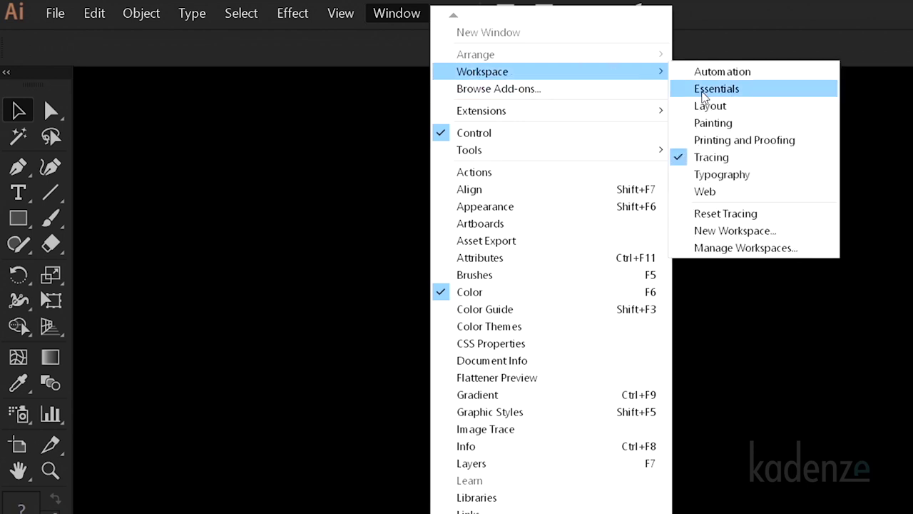
click(740, 214)
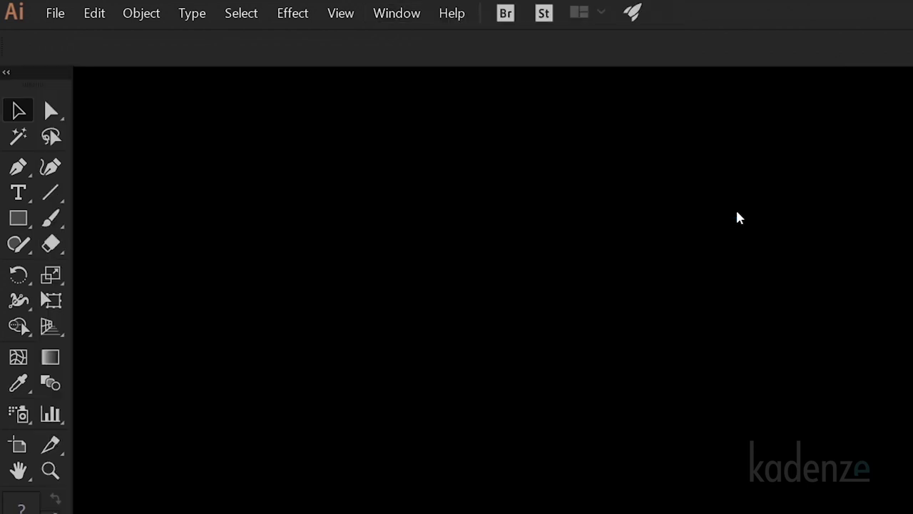
Dock the Transform, Align and Pathfinder panels into the Layers/Links/Libraries panel group
click(406, 14)
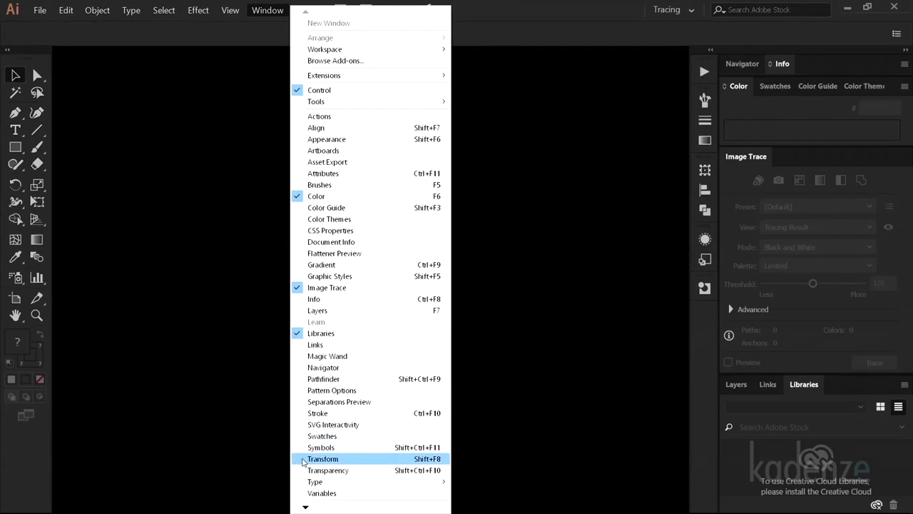
click(303, 466)
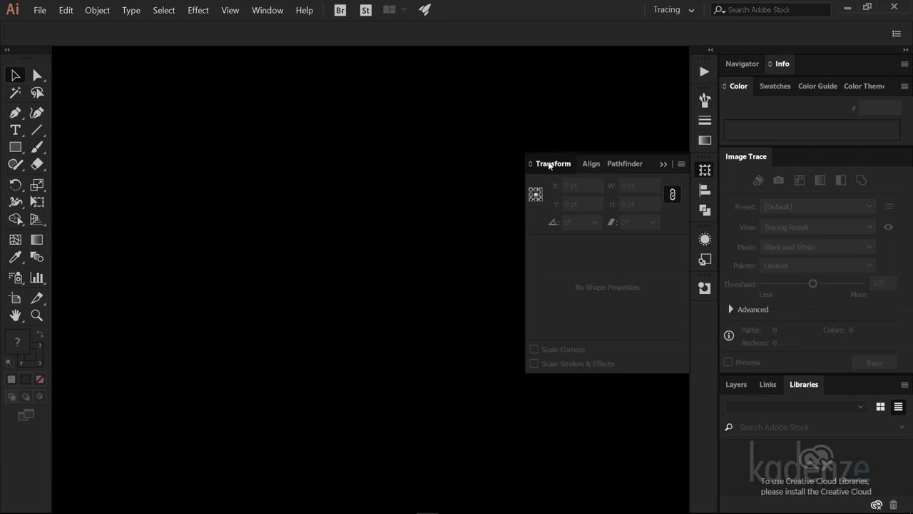
drag(550, 165, 768, 393)
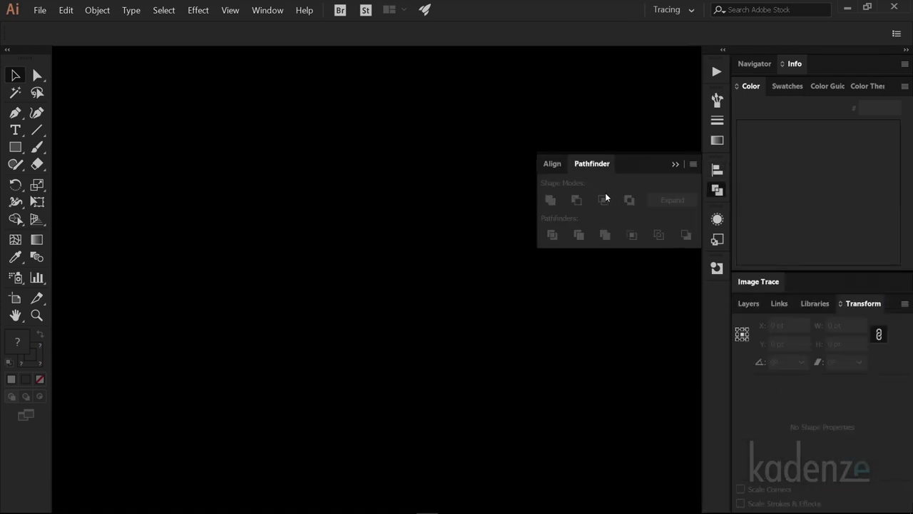
drag(554, 169, 775, 308)
mouse_move(576, 165)
mouse_down()
mouse_move(816, 345)
mouse_move(816, 369)
mouse_up()
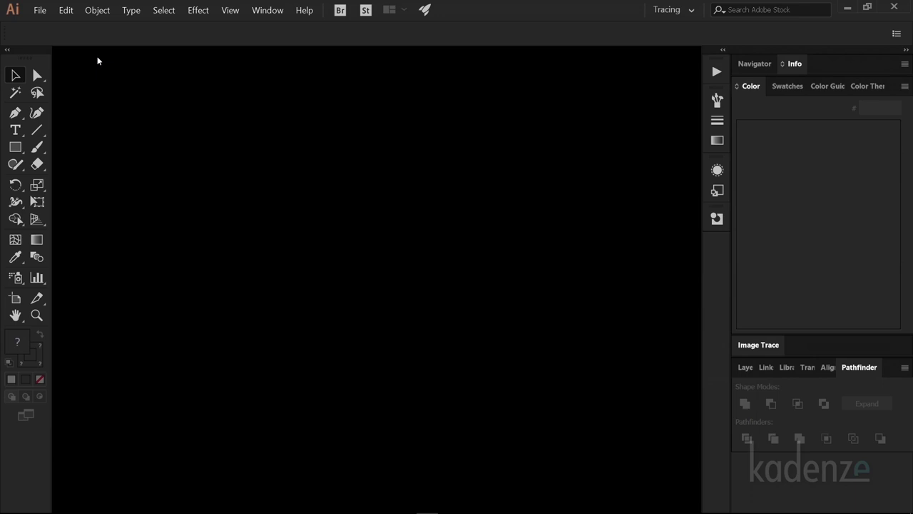
Set Units preferences: General in Inches, Stroke in Millimeters, Type in Points
click(66, 11)
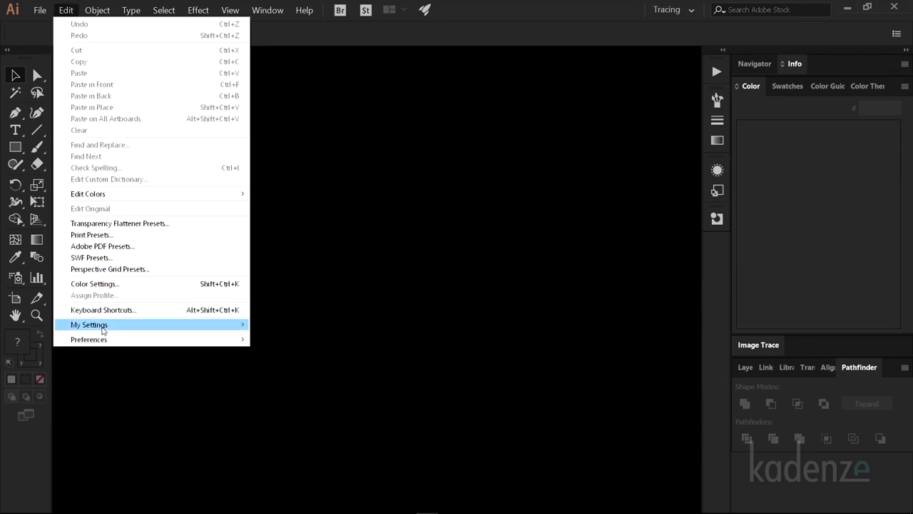
mouse_move(104, 339)
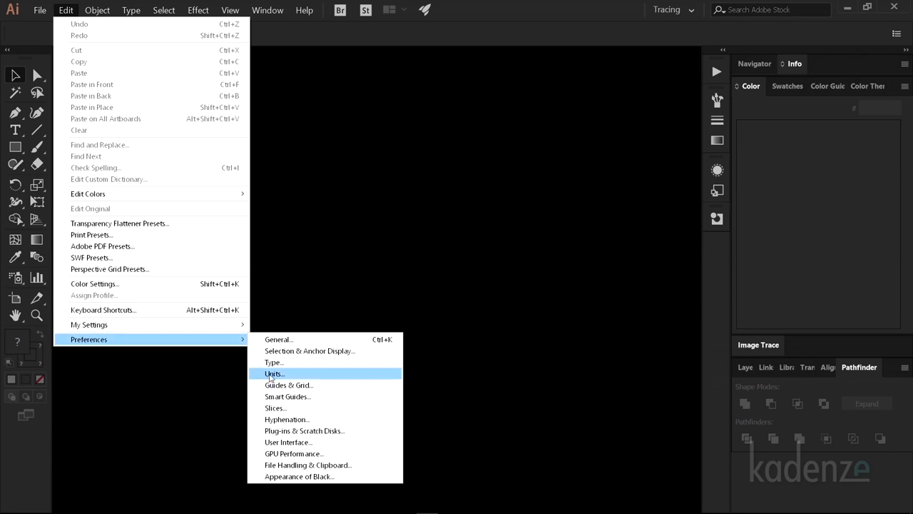
click(270, 374)
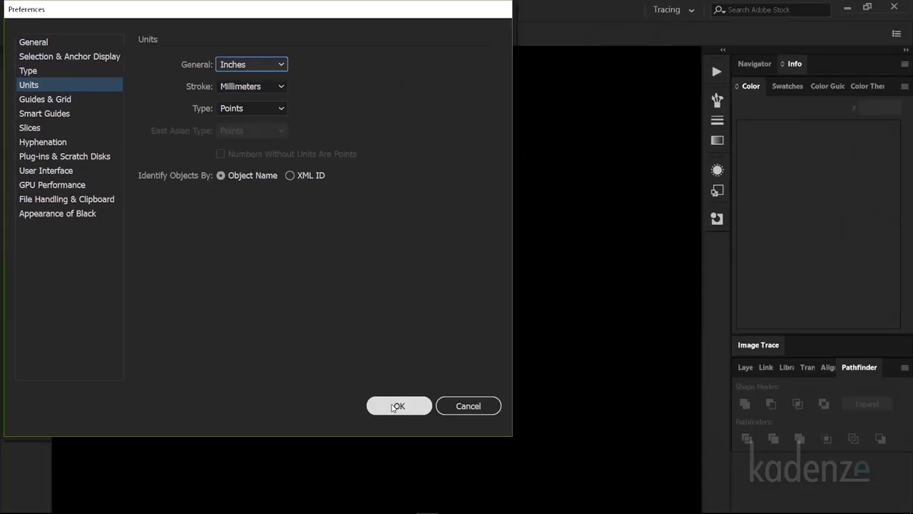
click(394, 406)
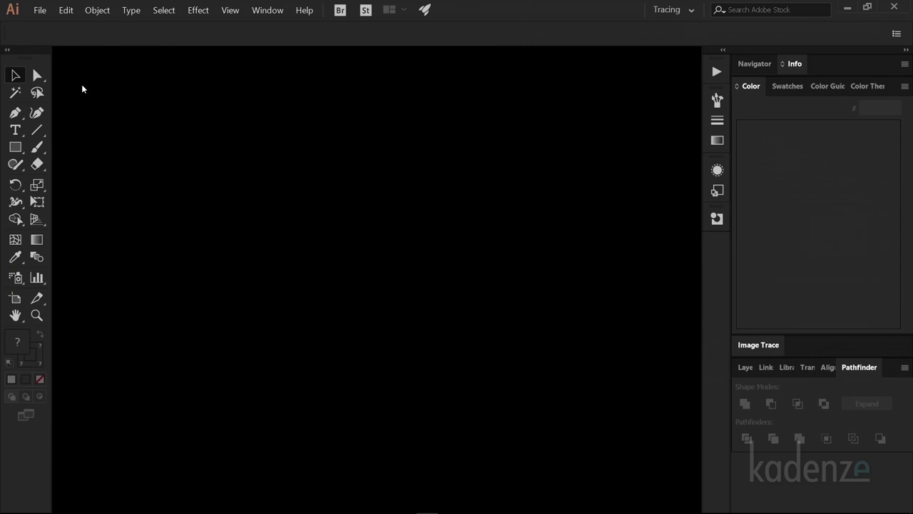
Create a new 12 × 12 inch RGB document named '12 x 12 template'
click(40, 11)
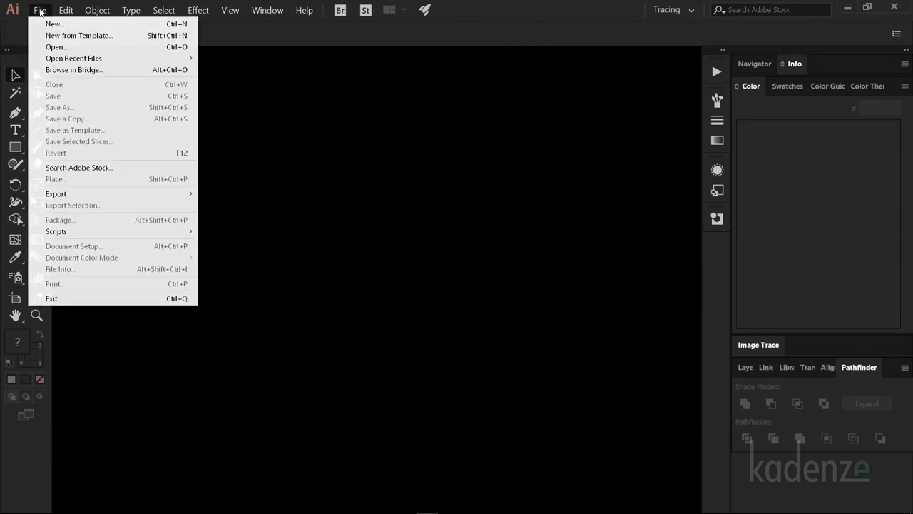
click(49, 25)
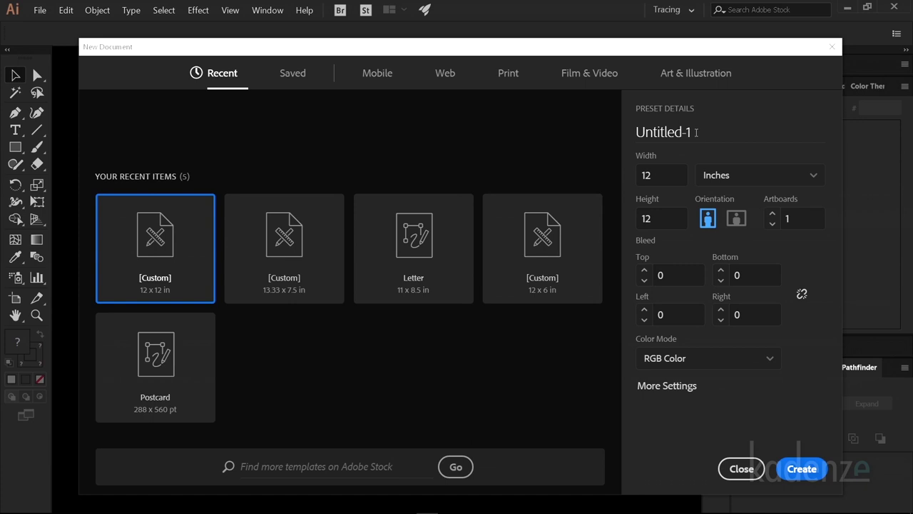
click(696, 132)
drag(696, 132, 630, 138)
text(12 x 12 )
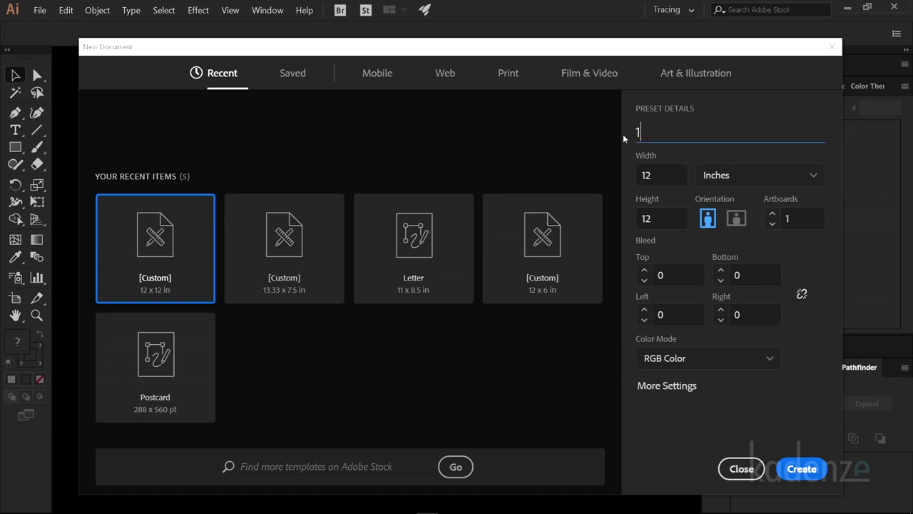
text(template)
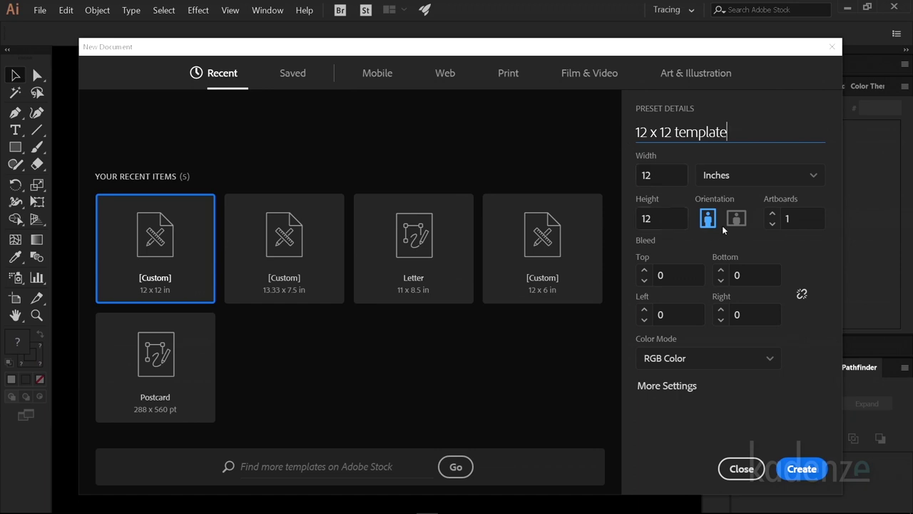
click(805, 177)
click(803, 178)
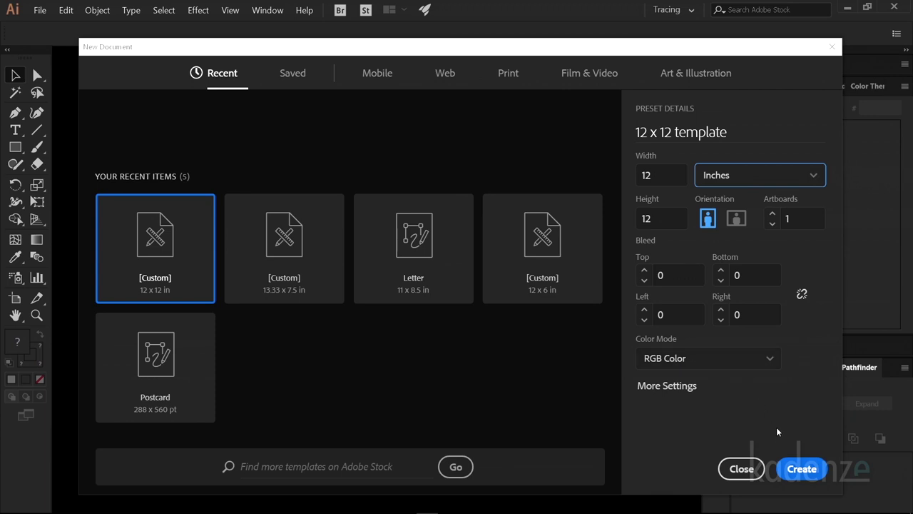
click(798, 468)
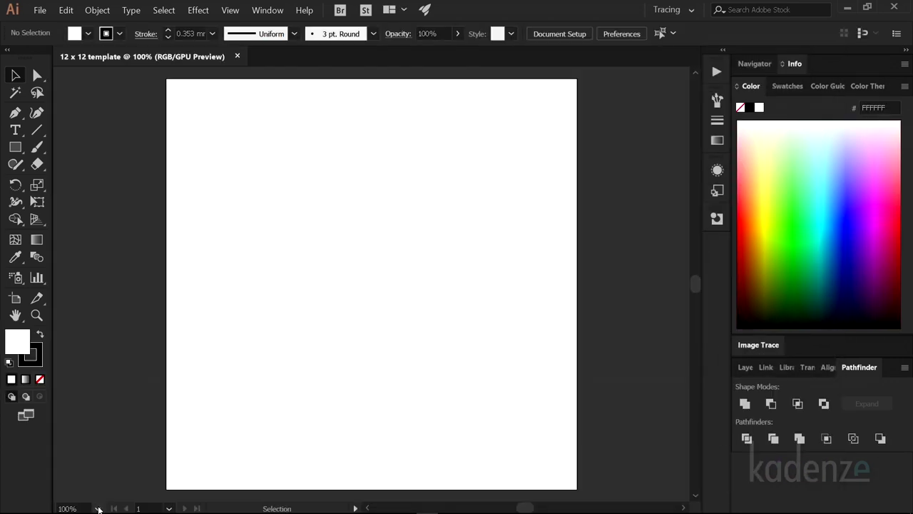
Choose Fit On Screen from the status-bar zoom list to show the whole 12 × 12 artboard
click(98, 508)
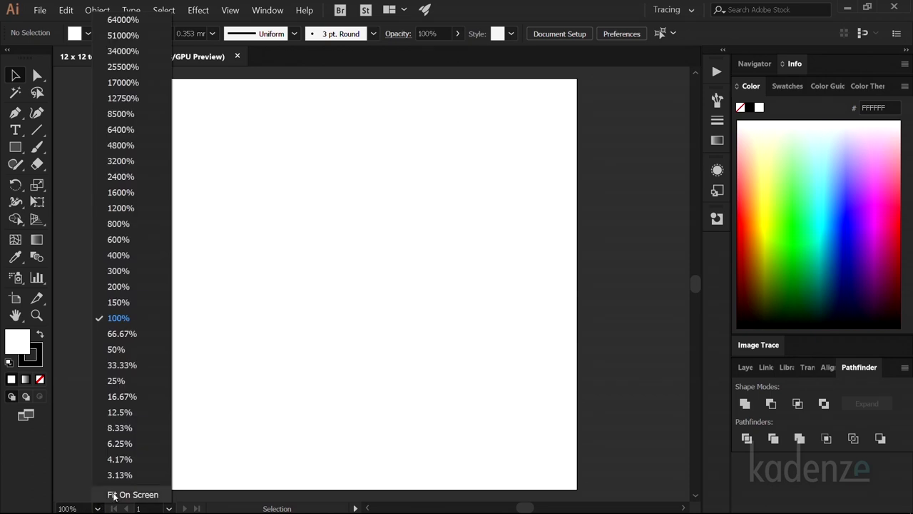
click(114, 494)
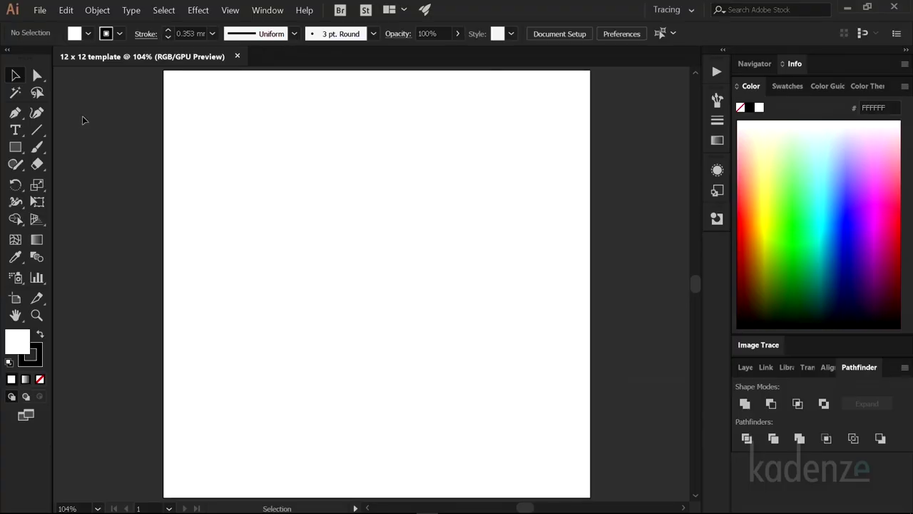
Save the document as template '12 x 12 template.ait' in the Templates folder
click(40, 10)
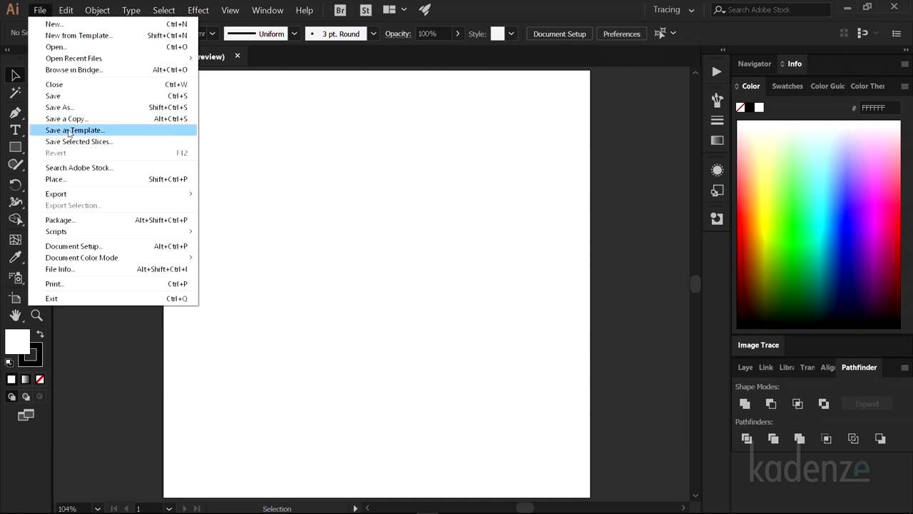
click(69, 131)
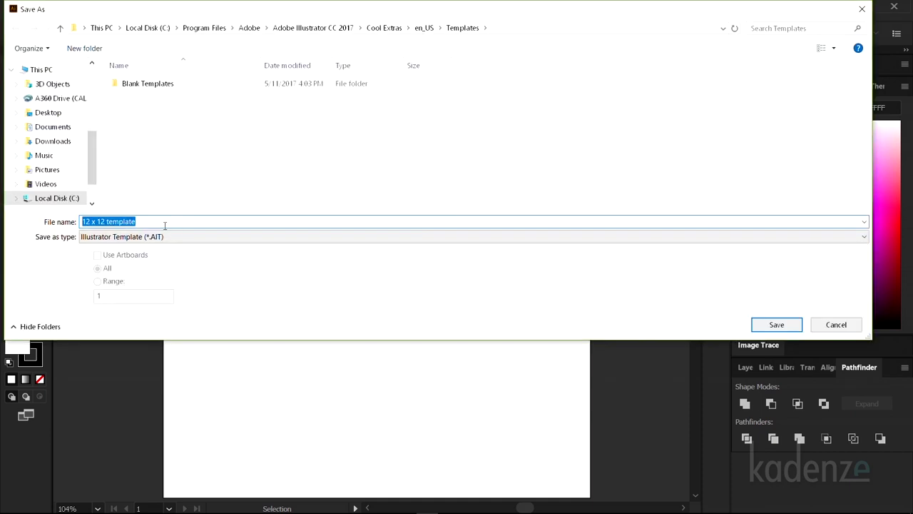
click(777, 326)
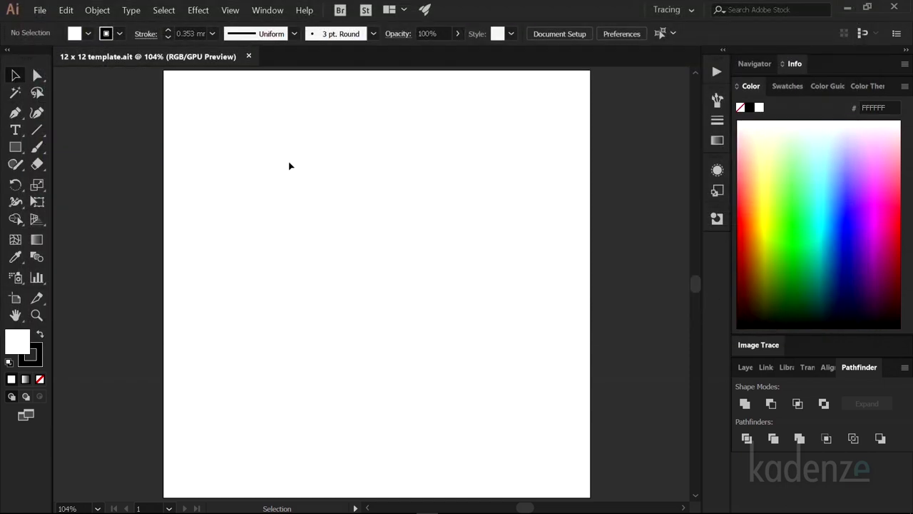